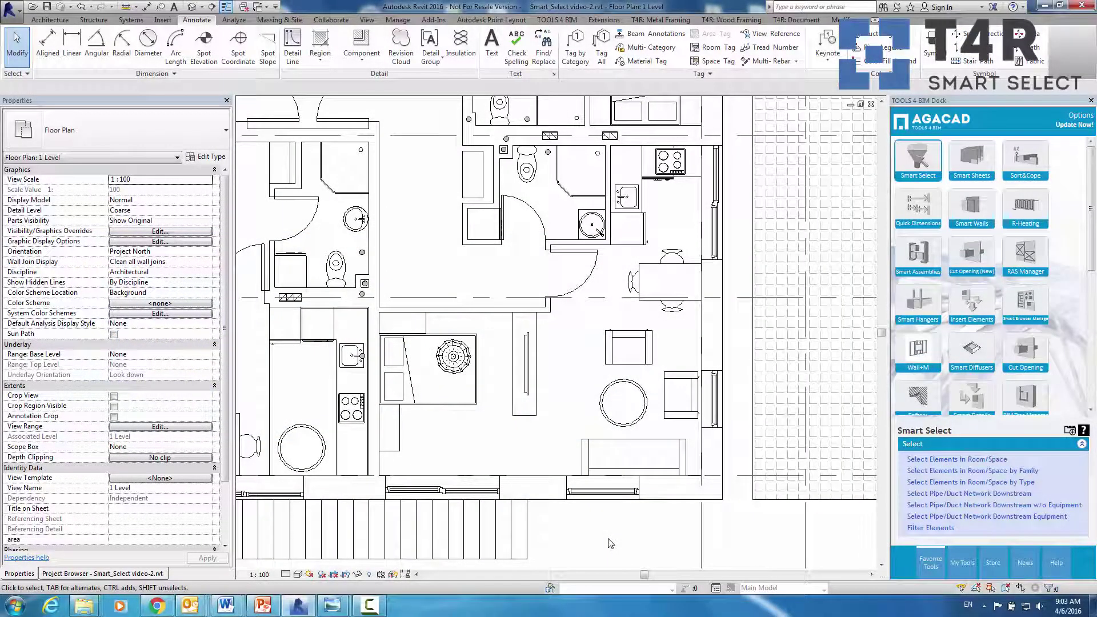
# Select everything inside a room, which leaves 13 Furniture items selected, then clear the selection
pyautogui.click(572, 366)
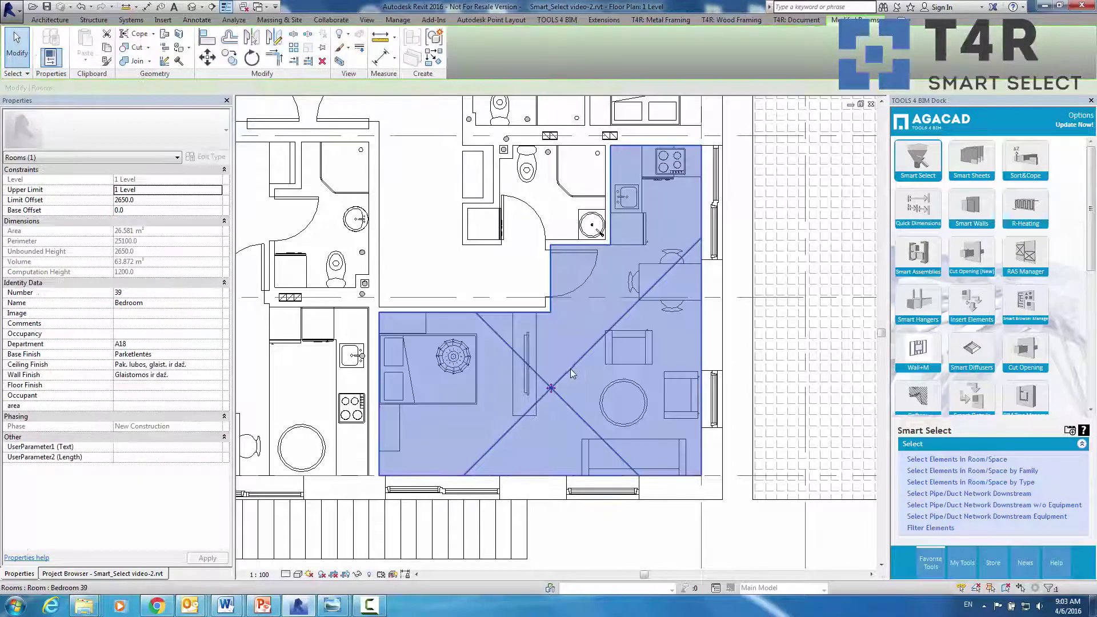
pyautogui.press('Escape')
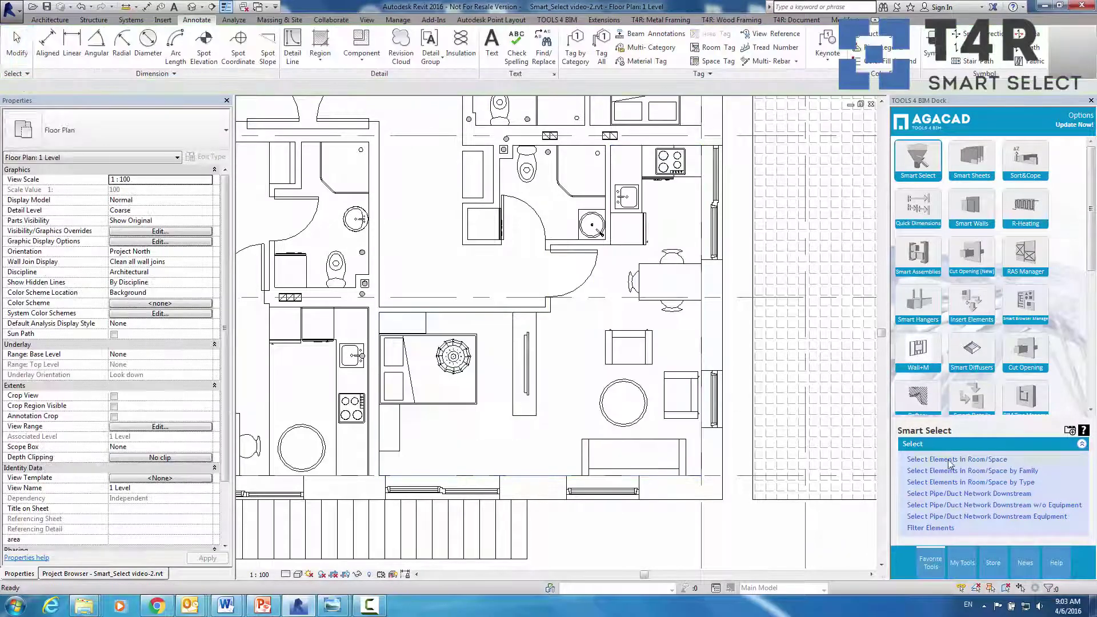
pyautogui.click(949, 459)
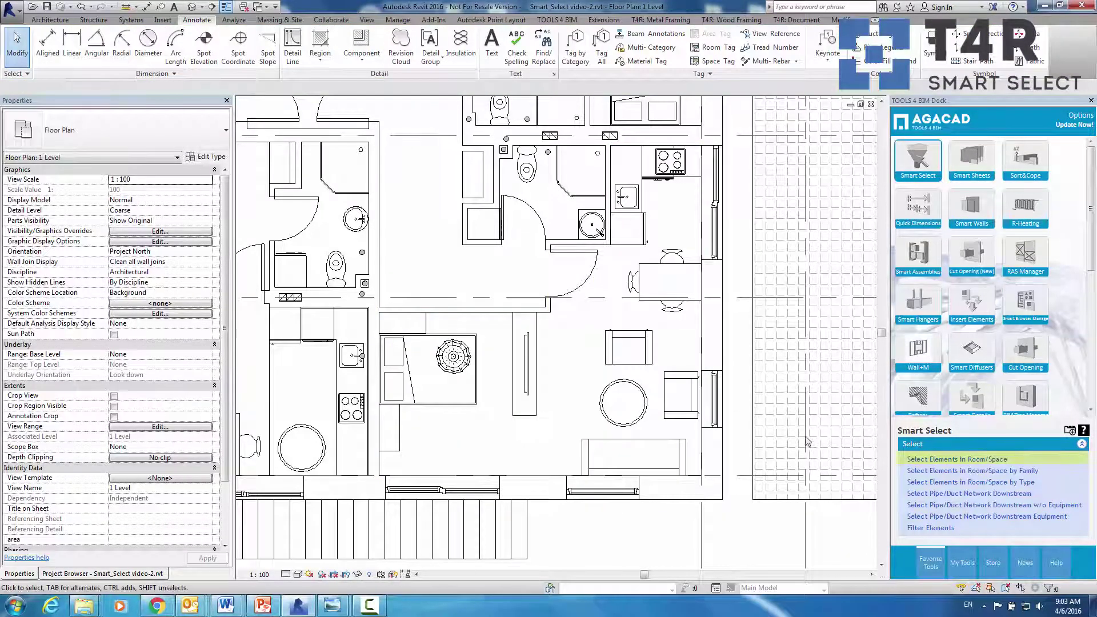
pyautogui.click(681, 417)
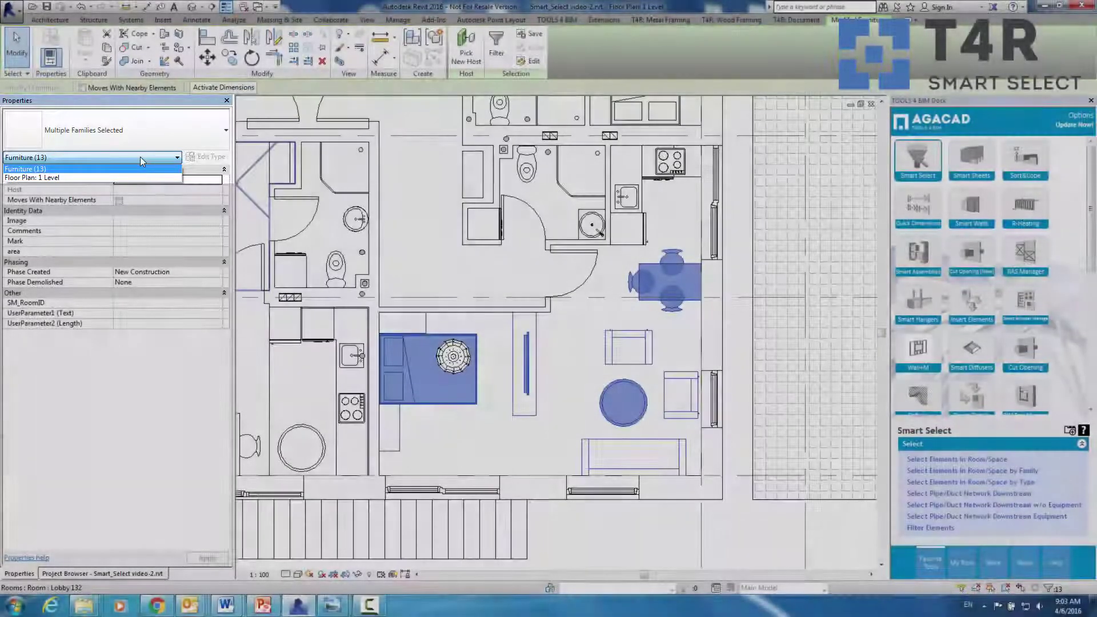
pyautogui.click(157, 168)
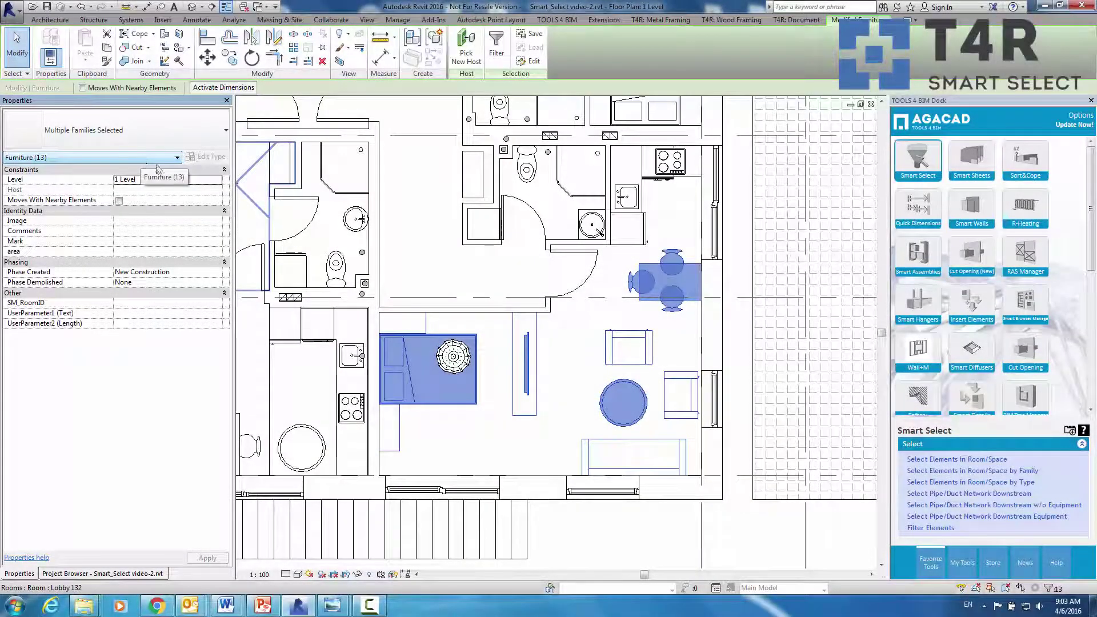
pyautogui.press('Escape')
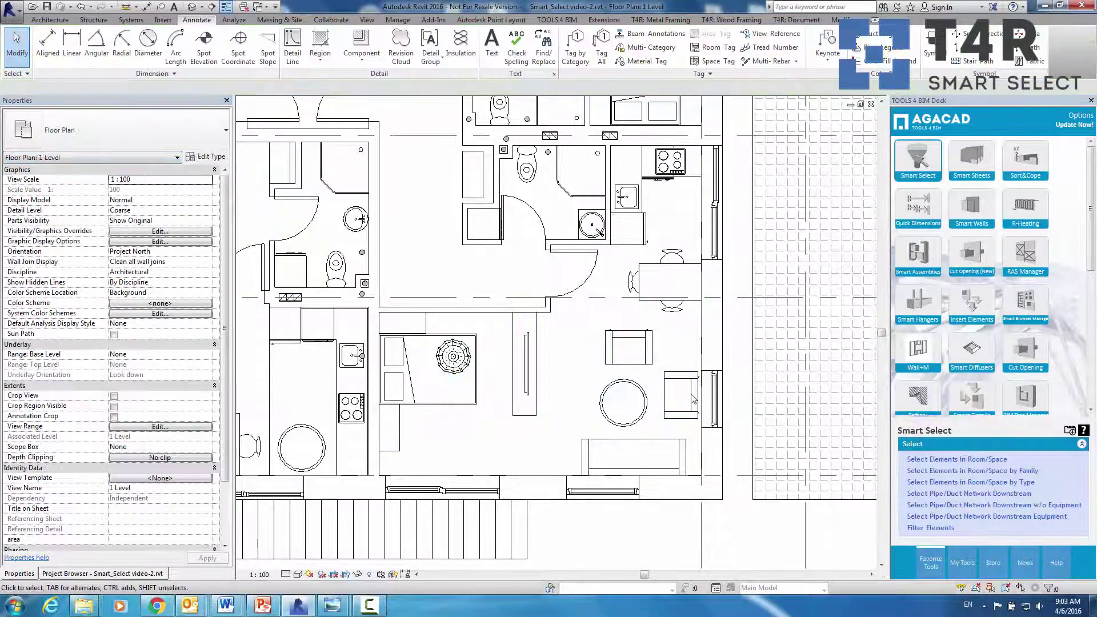
# Select the room's chairs by family from a picked chair and review the category breakdown
pyautogui.click(922, 470)
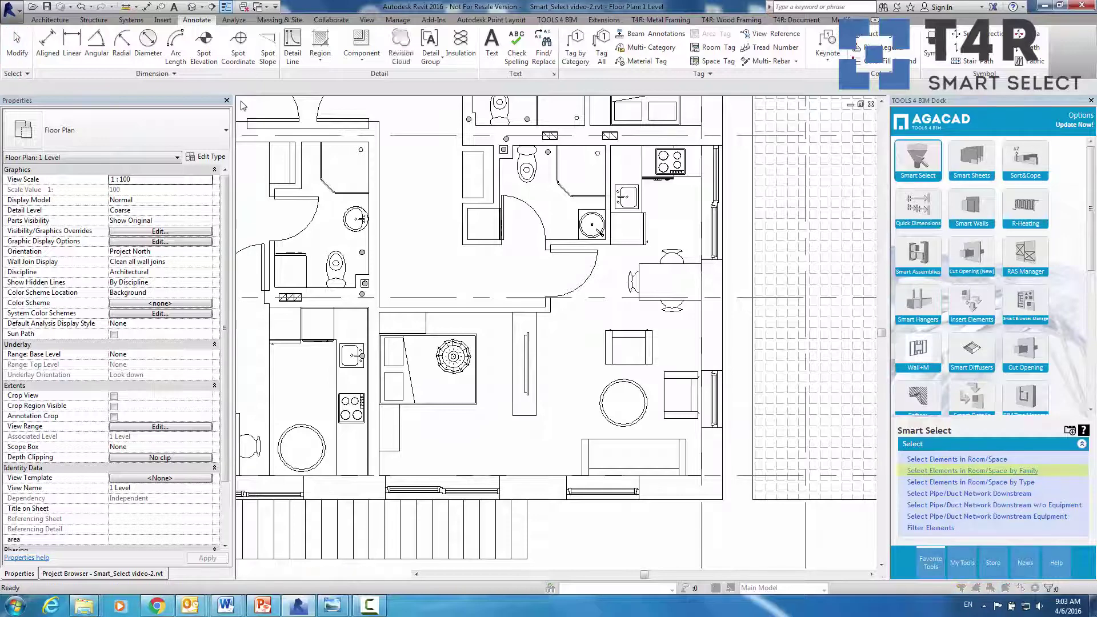
pyautogui.click(680, 417)
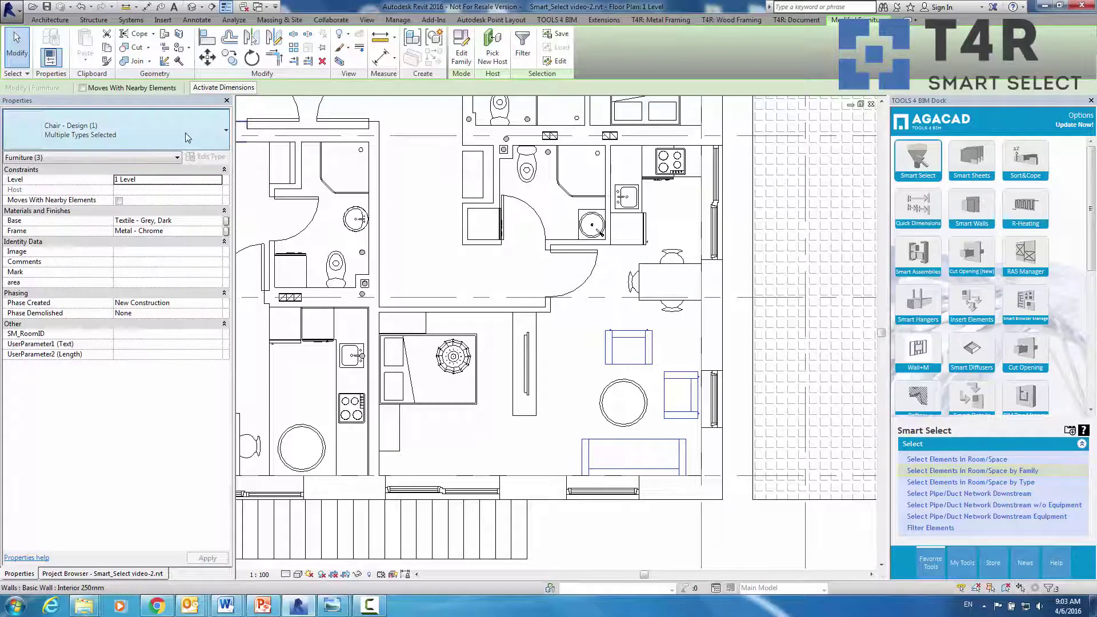
pyautogui.click(146, 157)
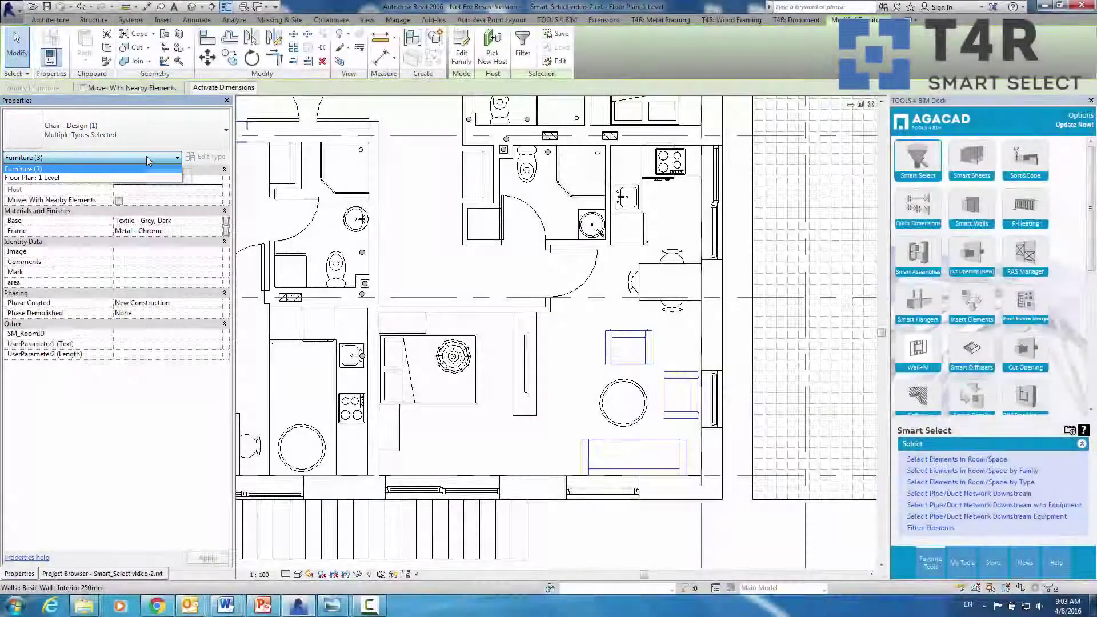
pyautogui.click(146, 158)
pyautogui.press('Escape')
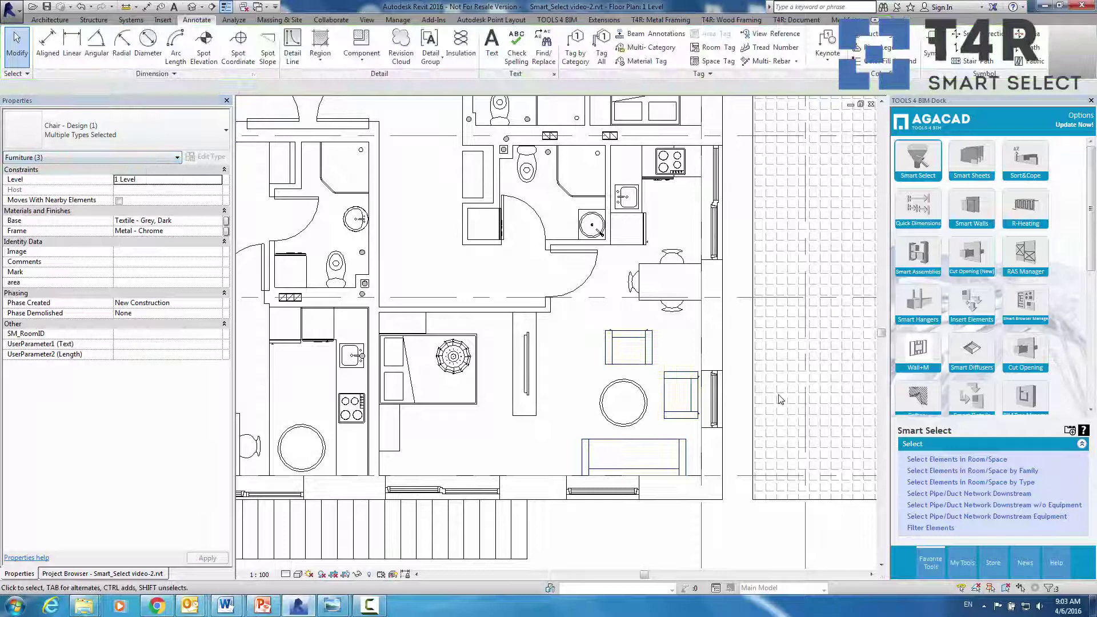
# Select the room's chairs matching the picked chair's type and check the category breakdown
pyautogui.click(805, 469)
pyautogui.click(934, 483)
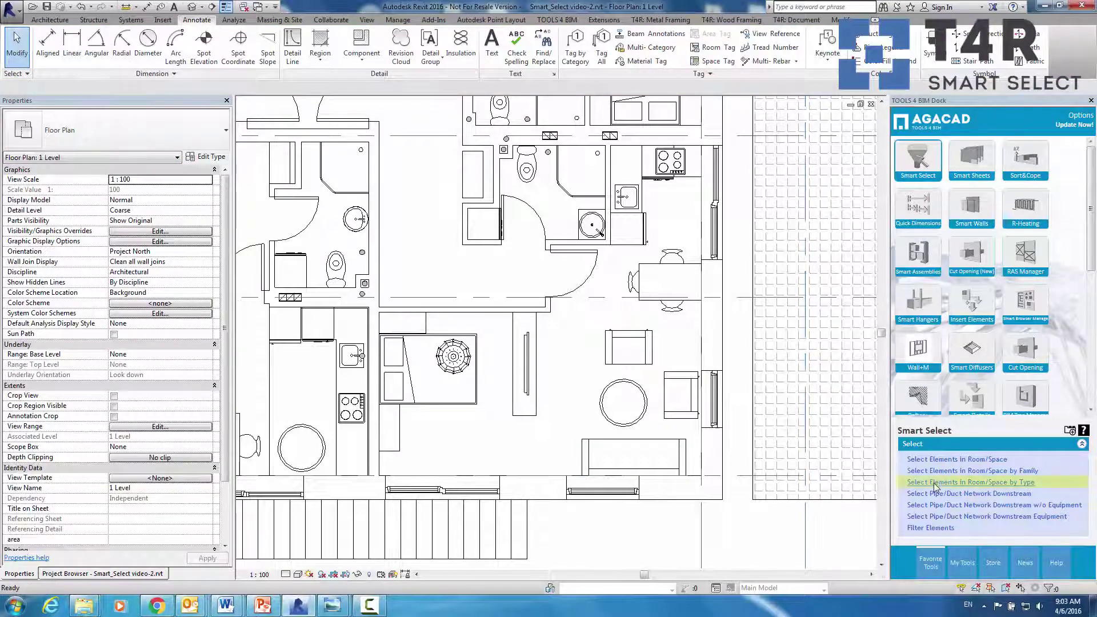
pyautogui.click(672, 384)
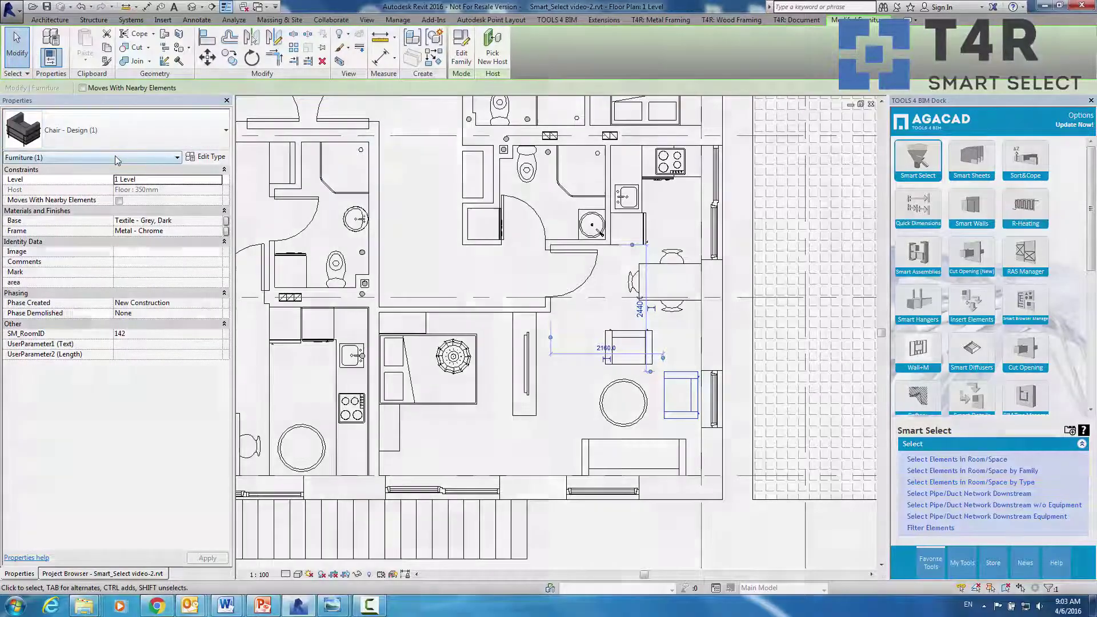
pyautogui.click(115, 157)
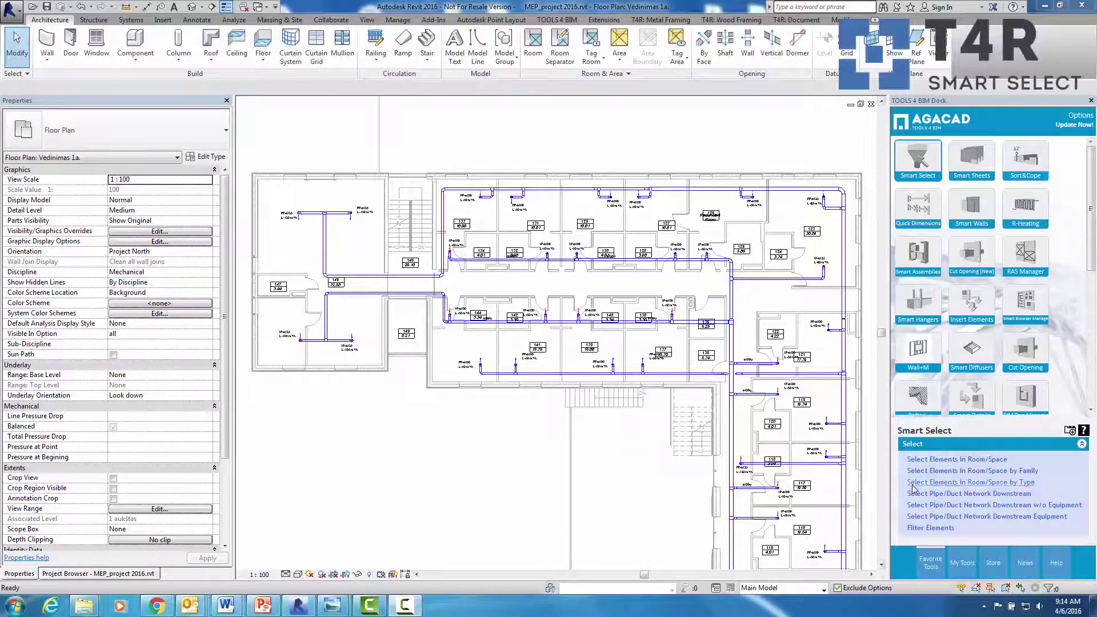
pyautogui.click(940, 495)
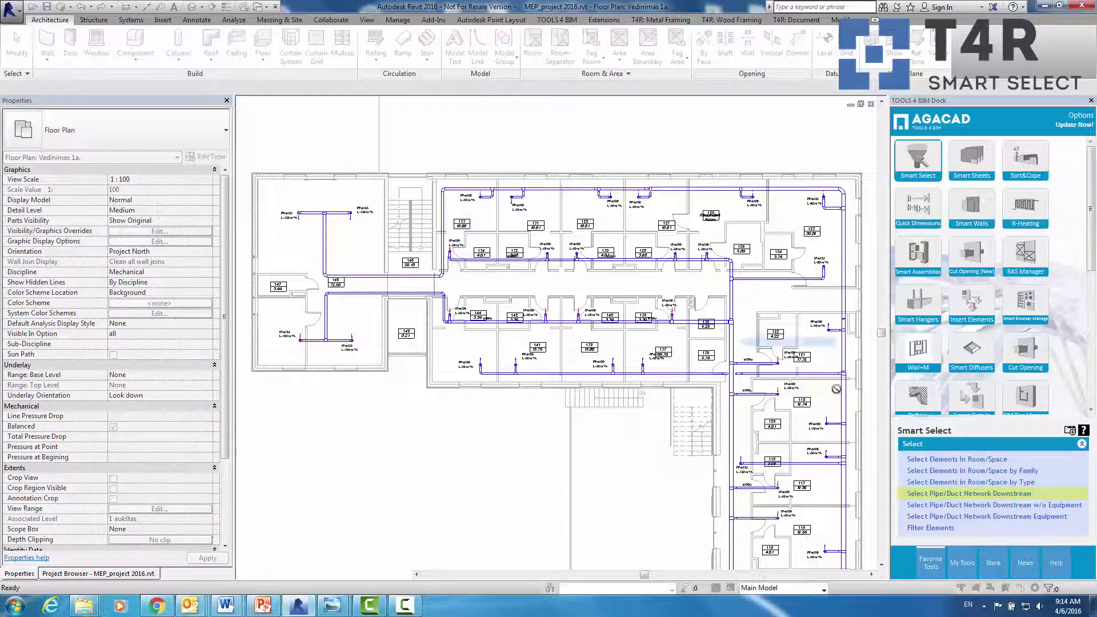
pyautogui.click(734, 350)
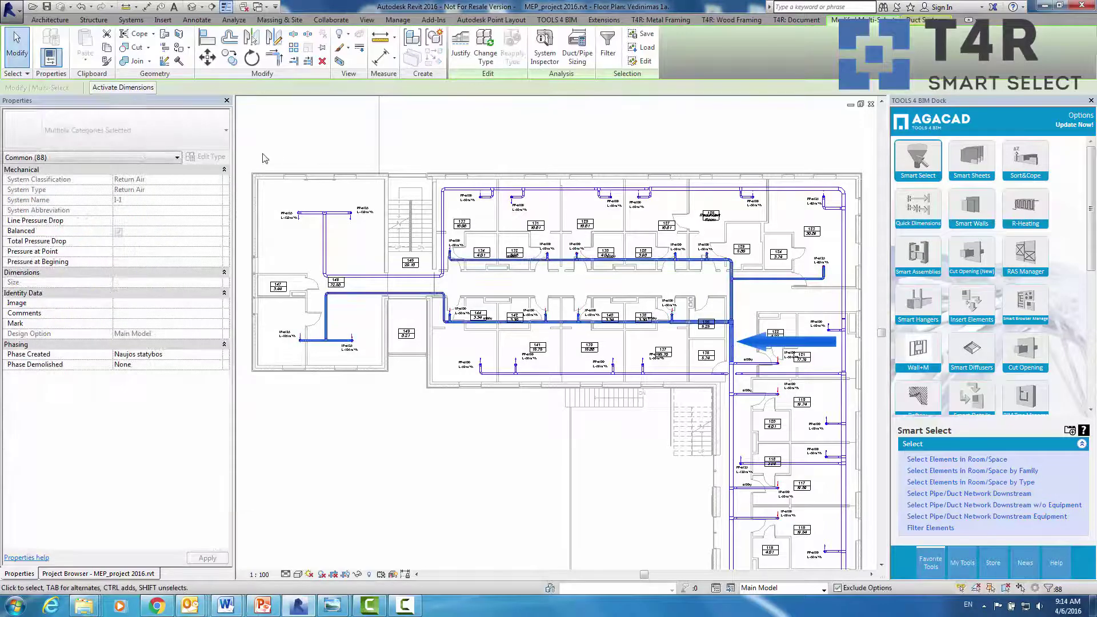
pyautogui.click(176, 158)
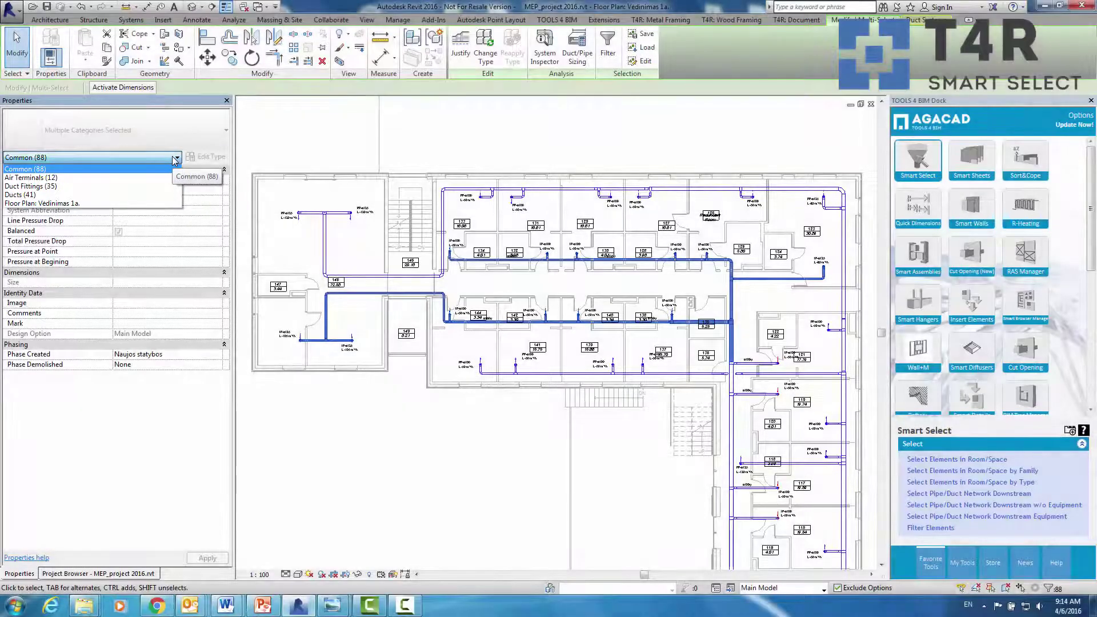
pyautogui.press('Escape')
pyautogui.press('Escape')
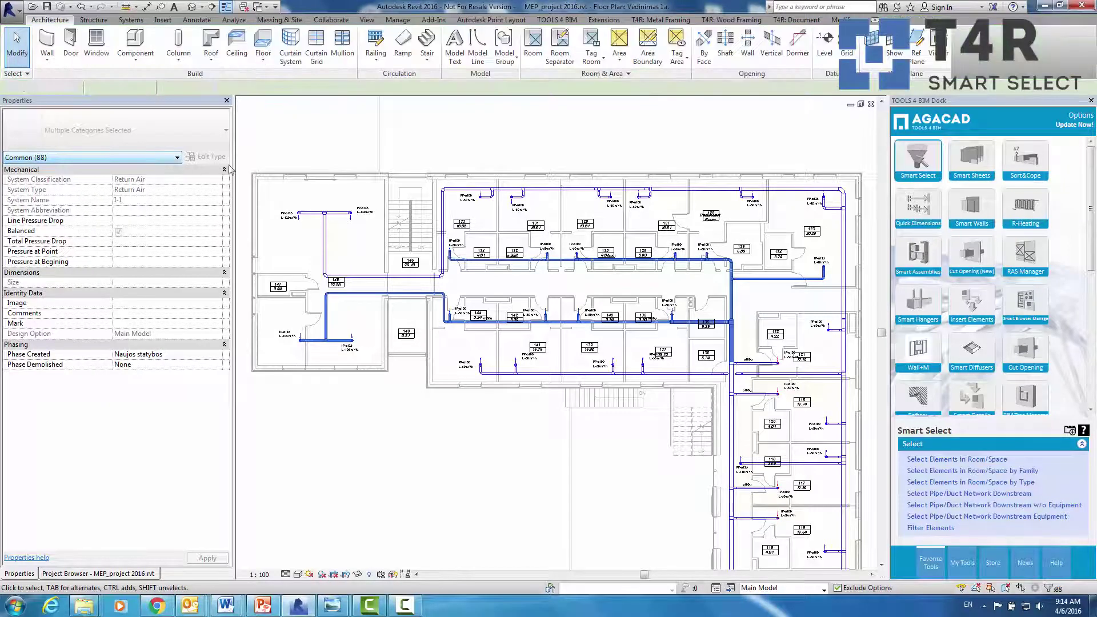
pyautogui.click(938, 505)
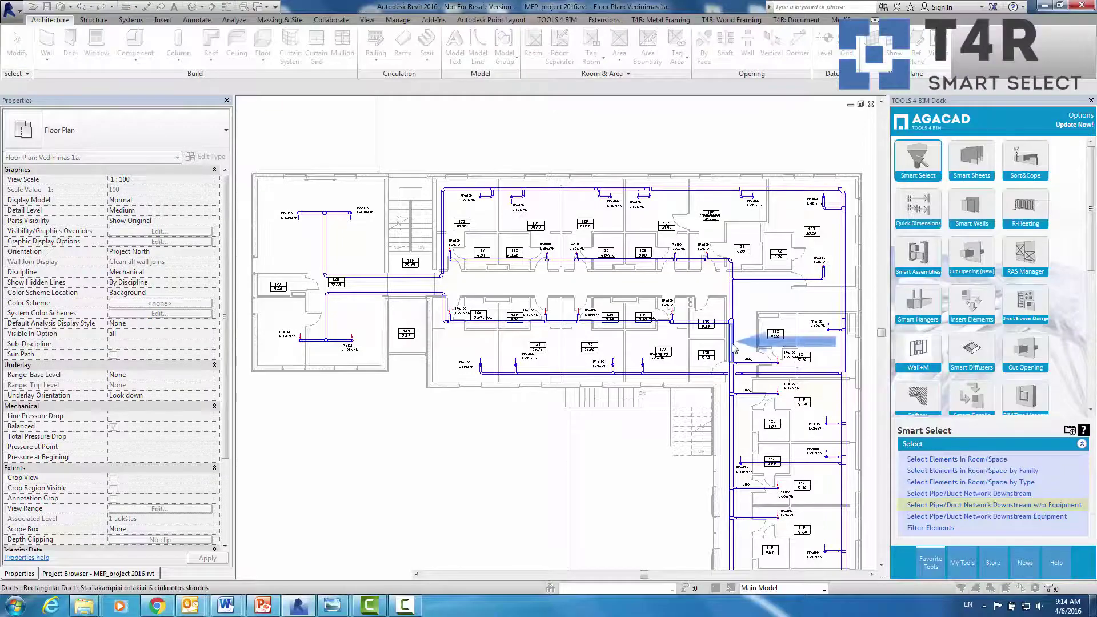
pyautogui.click(733, 347)
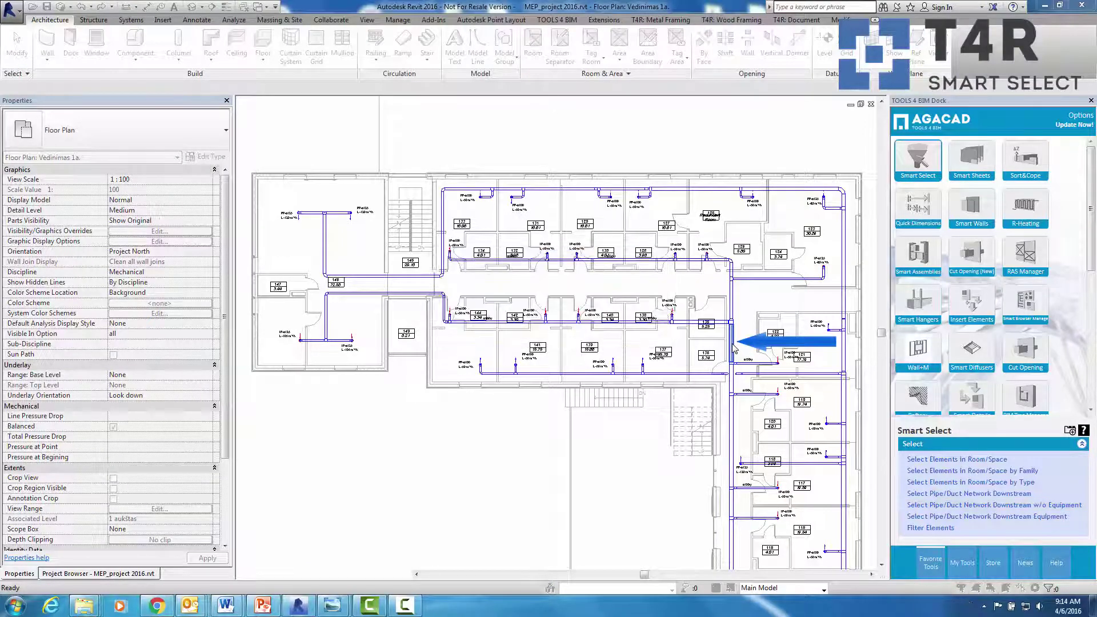
pyautogui.click(165, 157)
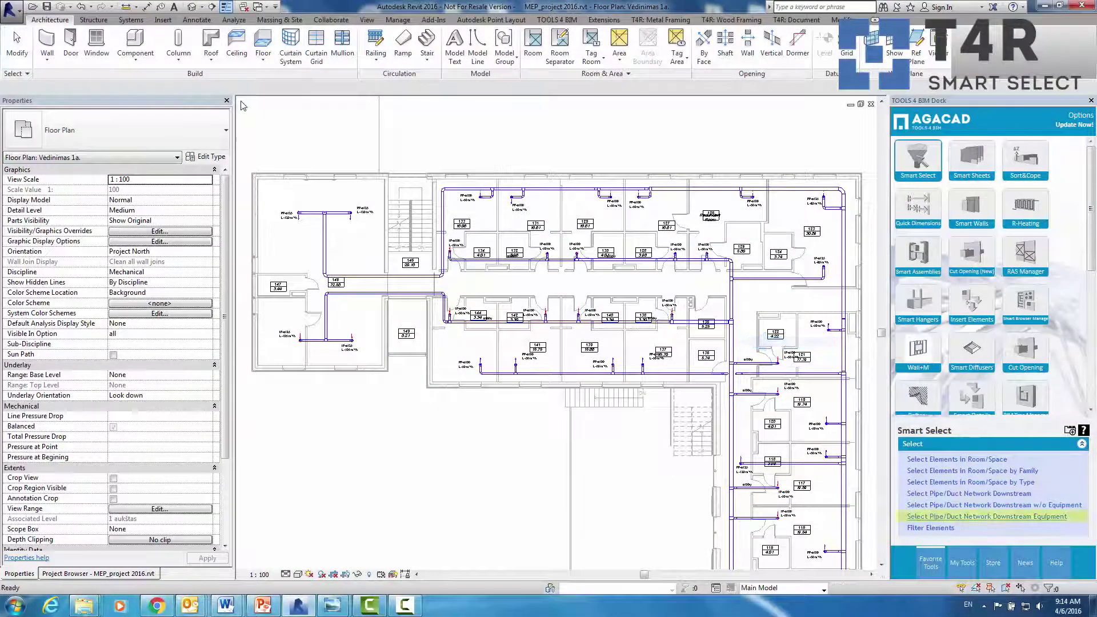
# Select the 12 air terminals downstream of the vertical duct and check the category list
pyautogui.click(936, 516)
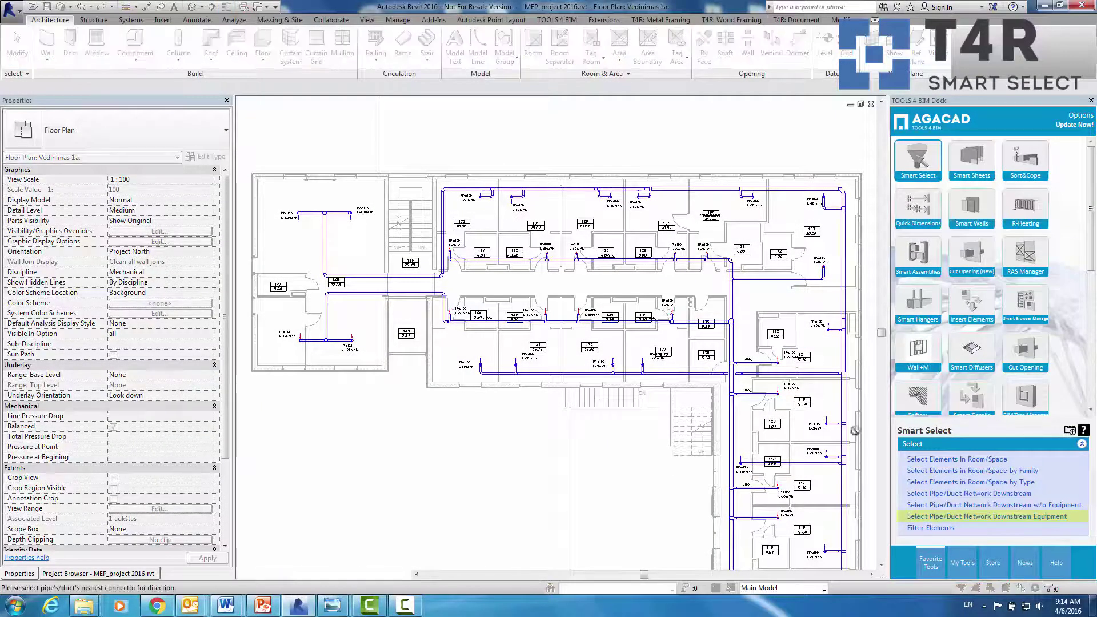
pyautogui.click(736, 349)
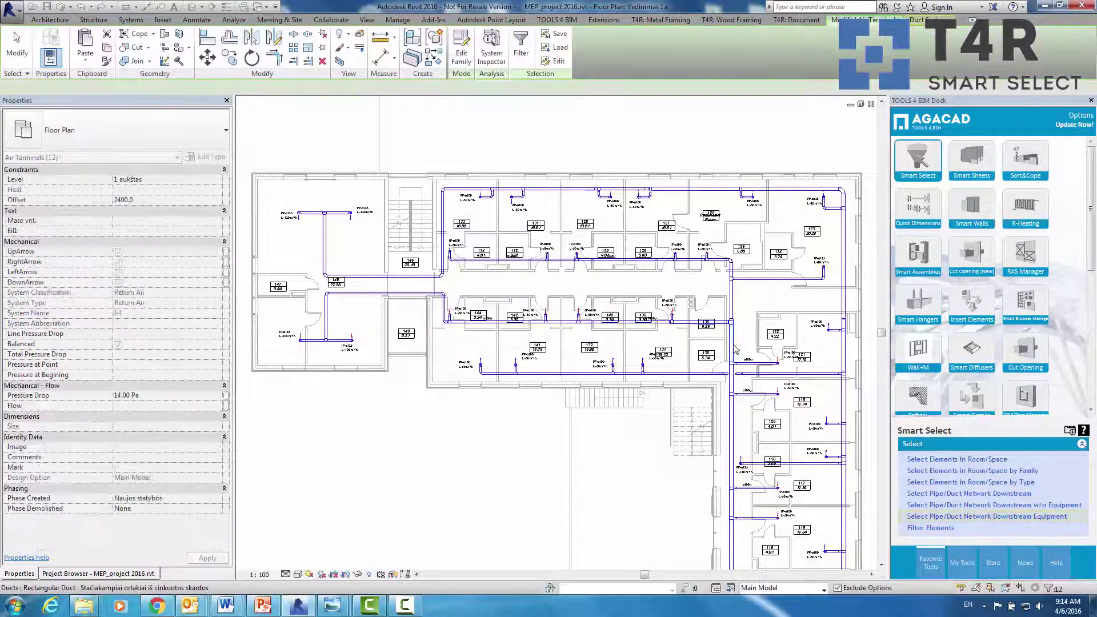
pyautogui.click(177, 158)
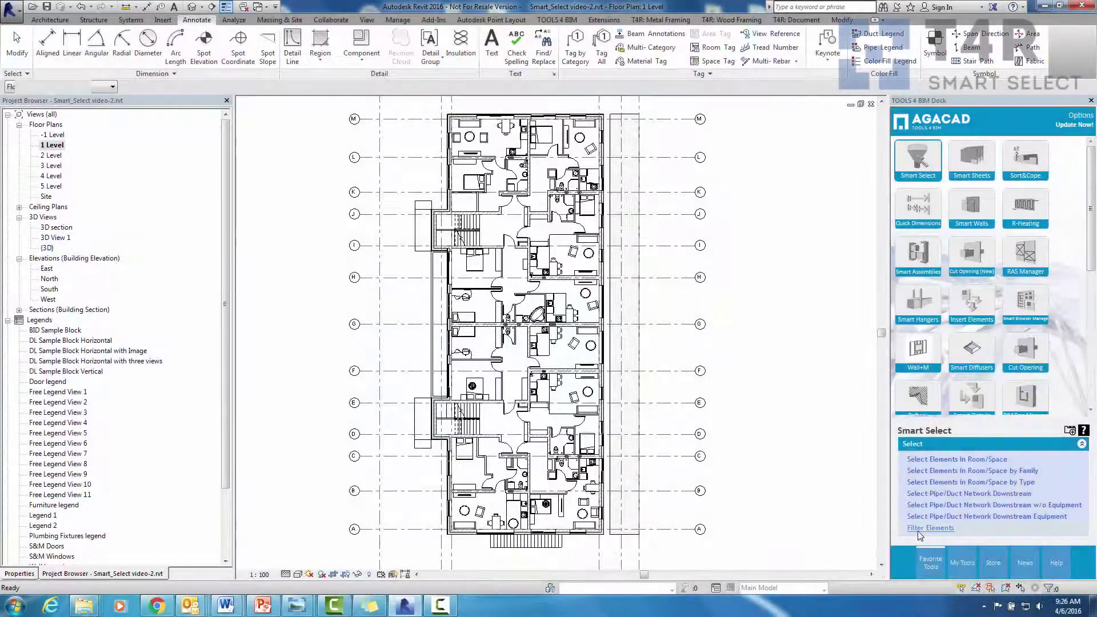
# Regroup the Filter Elements tree by Level, RoomName, Category and Family, dropping Type and Id
pyautogui.click(919, 528)
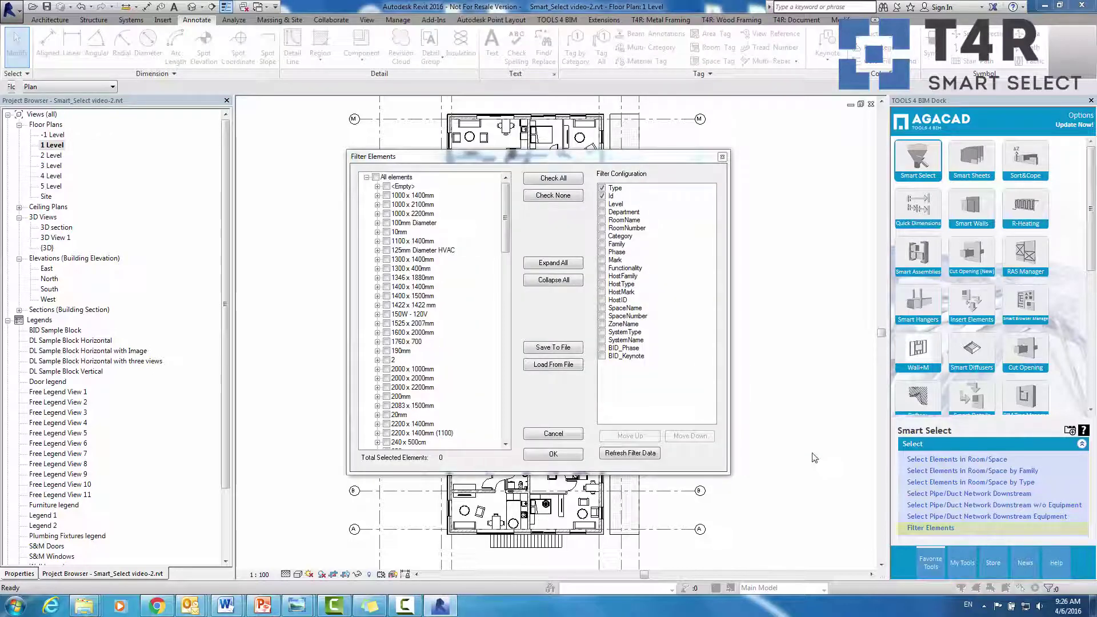
pyautogui.click(602, 188)
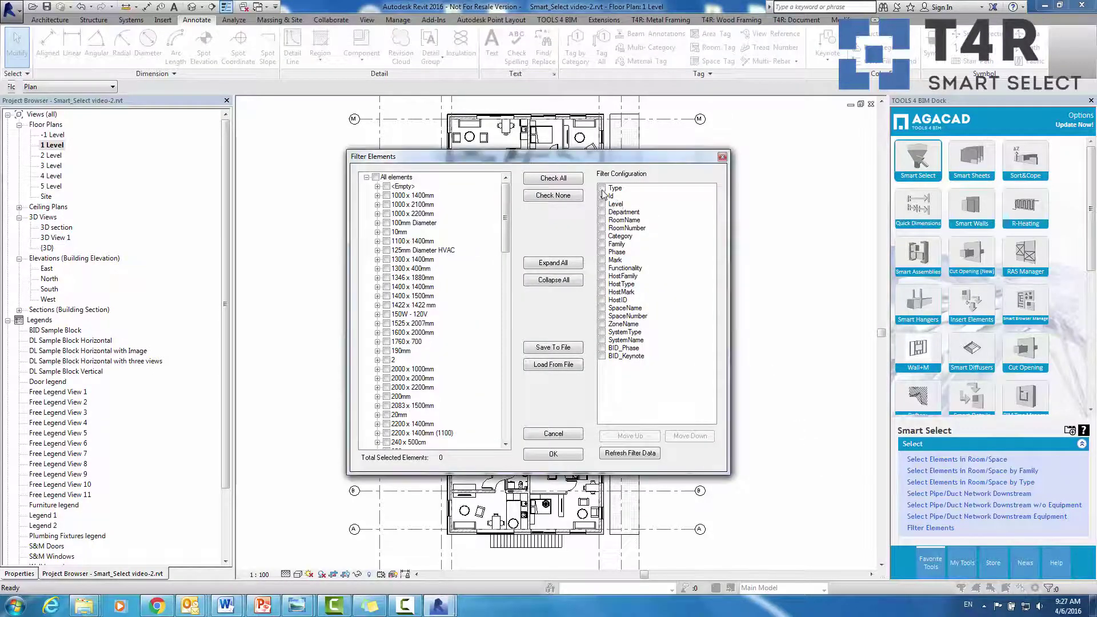
pyautogui.click(602, 196)
pyautogui.click(602, 220)
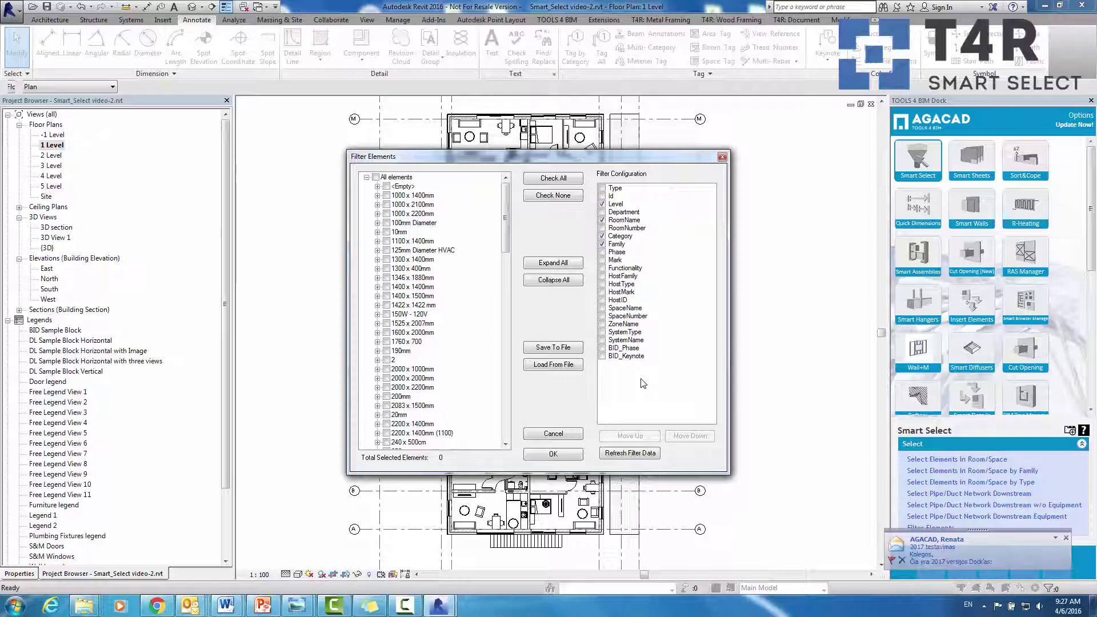
pyautogui.click(641, 454)
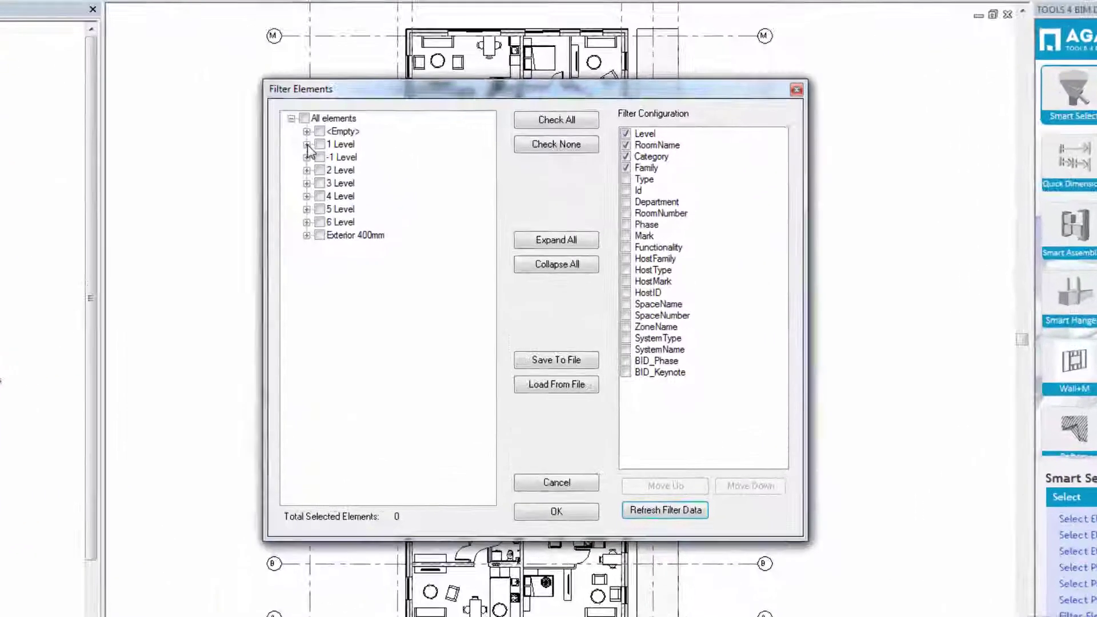
# Check the 1 Level Living Room round tables and 2 Level Bedroom Artichoke lights
pyautogui.click(307, 144)
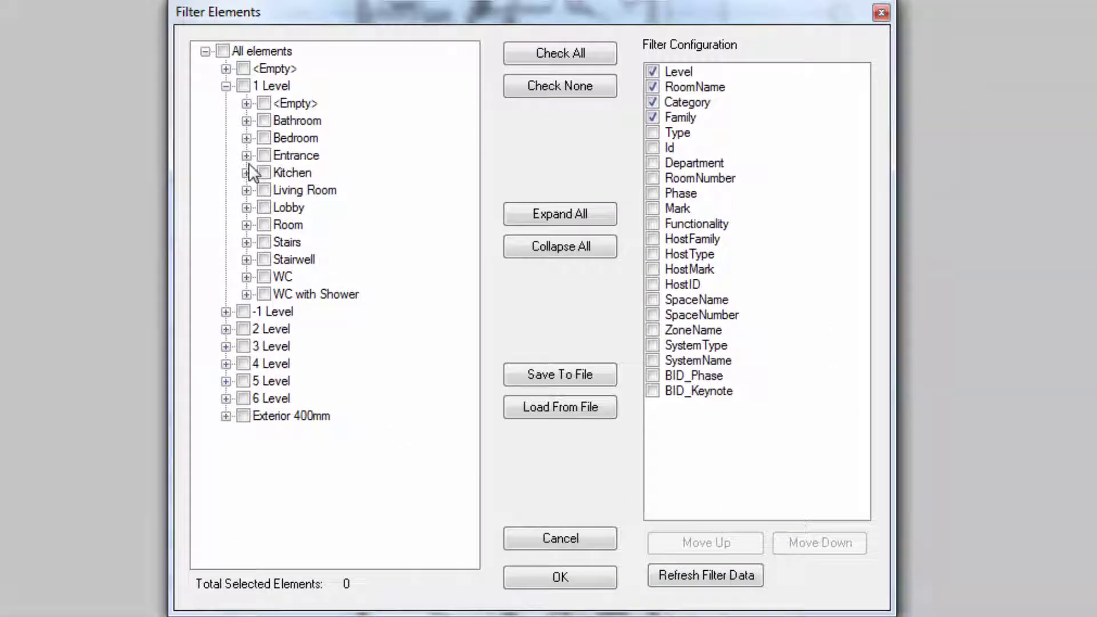
pyautogui.click(321, 222)
pyautogui.click(337, 261)
pyautogui.click(306, 329)
pyautogui.scroll(-3, 234, 503)
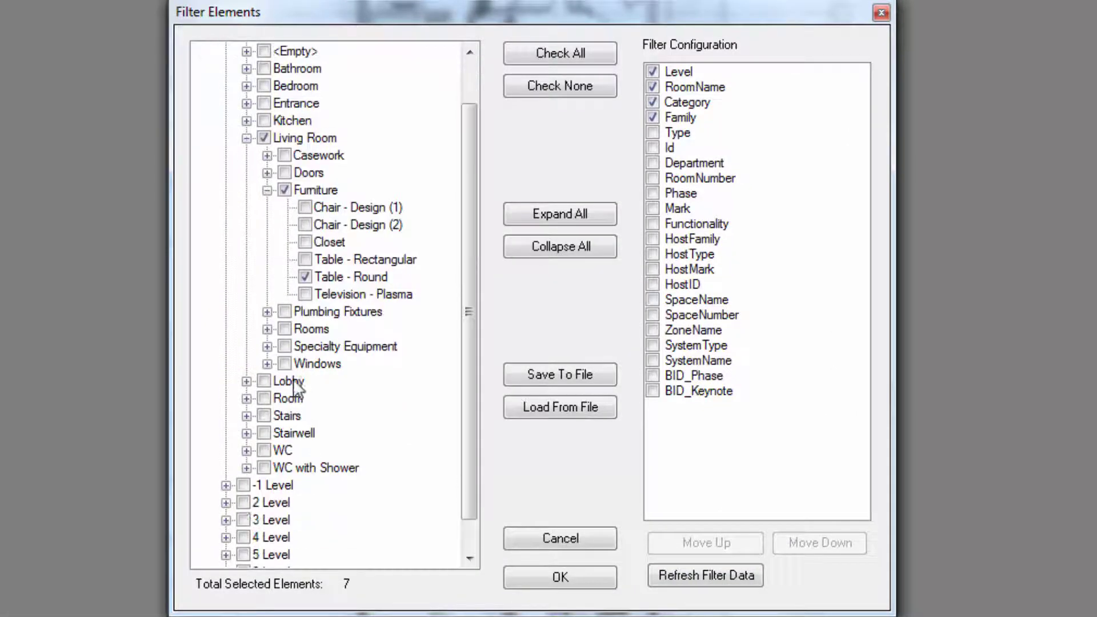
pyautogui.click(225, 502)
pyautogui.scroll(-3, 248, 400)
pyautogui.click(247, 364)
pyautogui.click(267, 416)
pyautogui.click(305, 433)
# Check the 3 Level Stairwell Single doors and 4 Level Kitchen sinks, then apply the filter
pyautogui.scroll(-3, 274, 463)
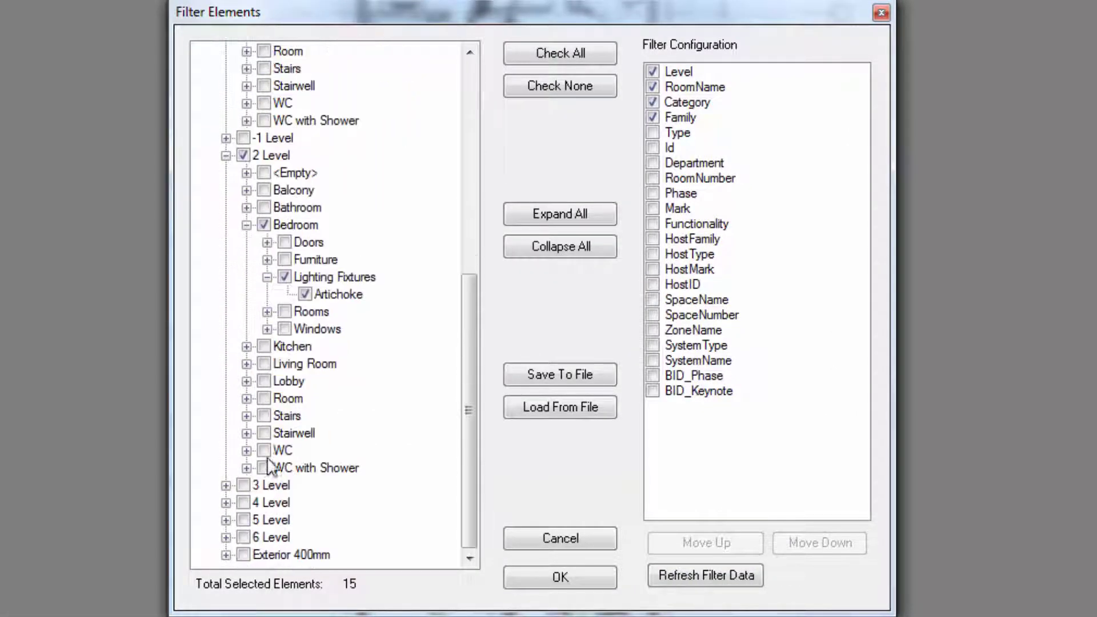
pyautogui.click(226, 482)
pyautogui.click(247, 451)
pyautogui.click(267, 468)
pyautogui.scroll(-1, 267, 468)
pyautogui.click(285, 415)
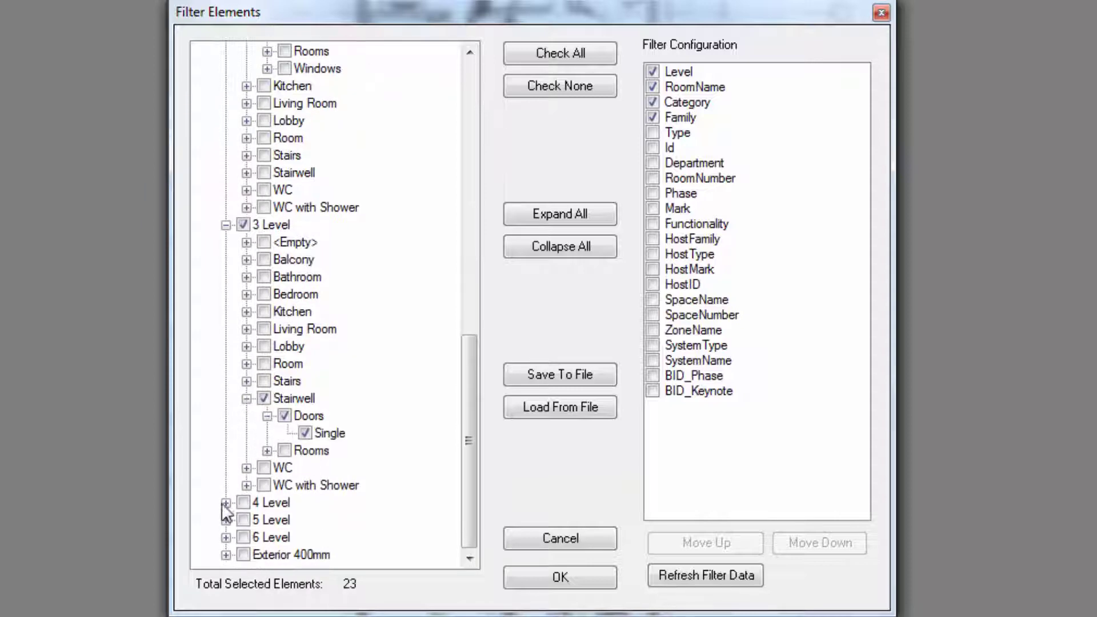
pyautogui.click(226, 504)
pyautogui.click(246, 363)
pyautogui.click(267, 415)
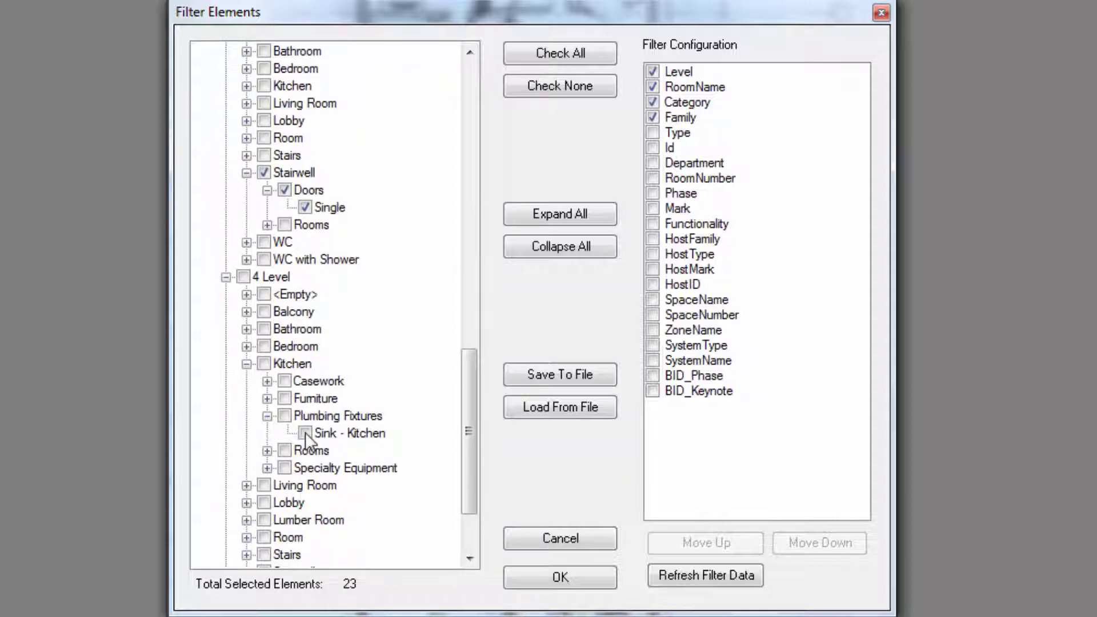
pyautogui.click(306, 433)
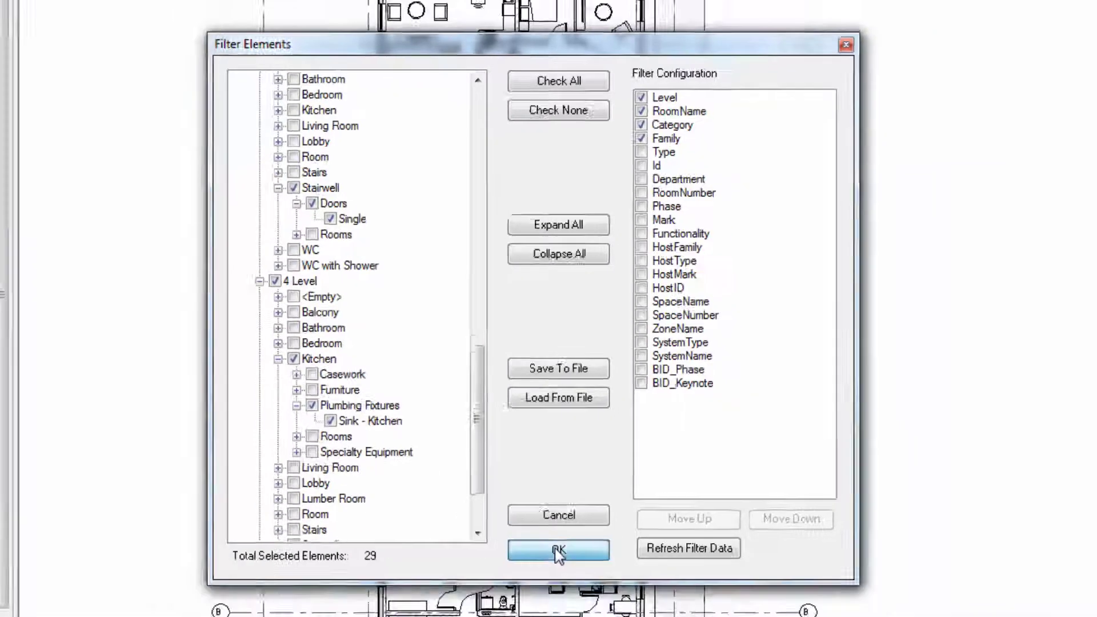
pyautogui.click(557, 574)
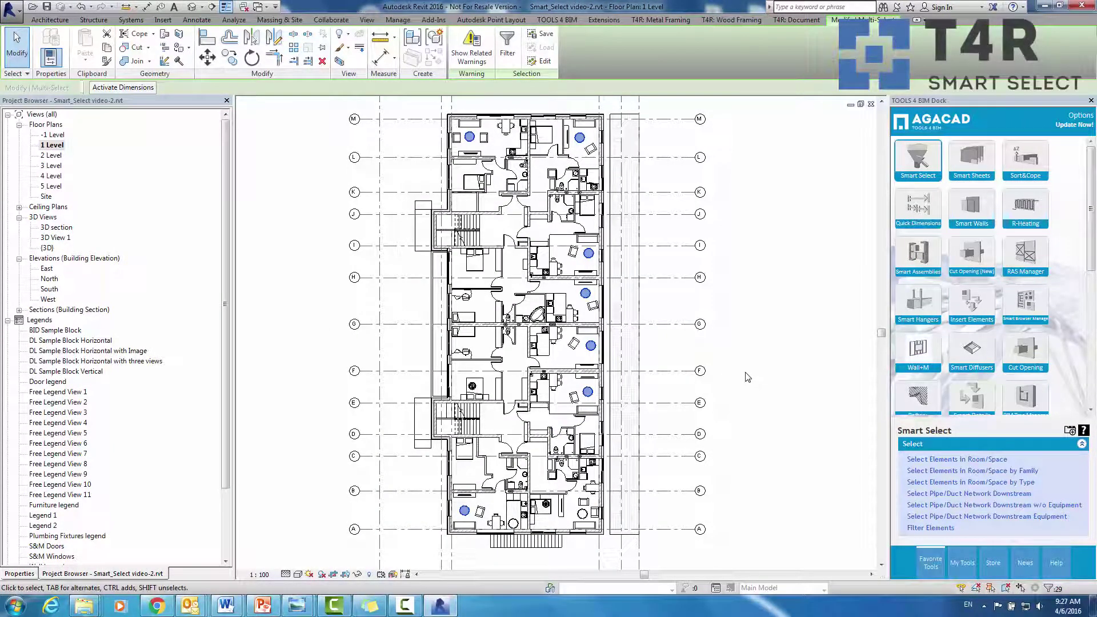
# Review the filtered selection on the 2 Level, 3 Level and 4 Level floor plans
pyautogui.doubleClick(50, 155)
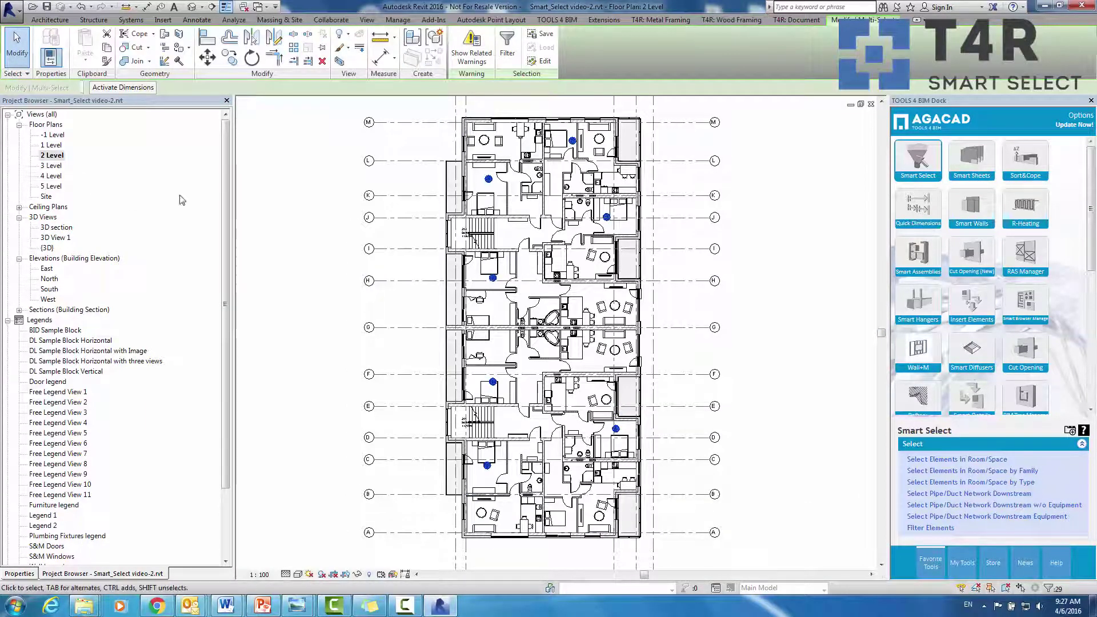
pyautogui.doubleClick(52, 166)
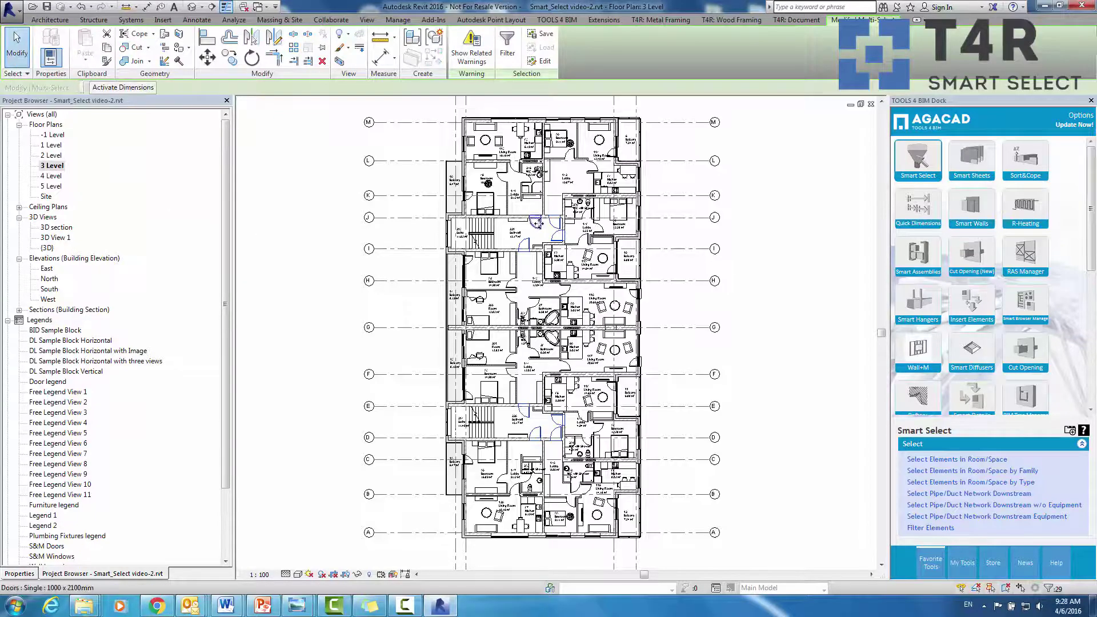
pyautogui.scroll(3, 575, 290)
pyautogui.scroll(-4, 574, 291)
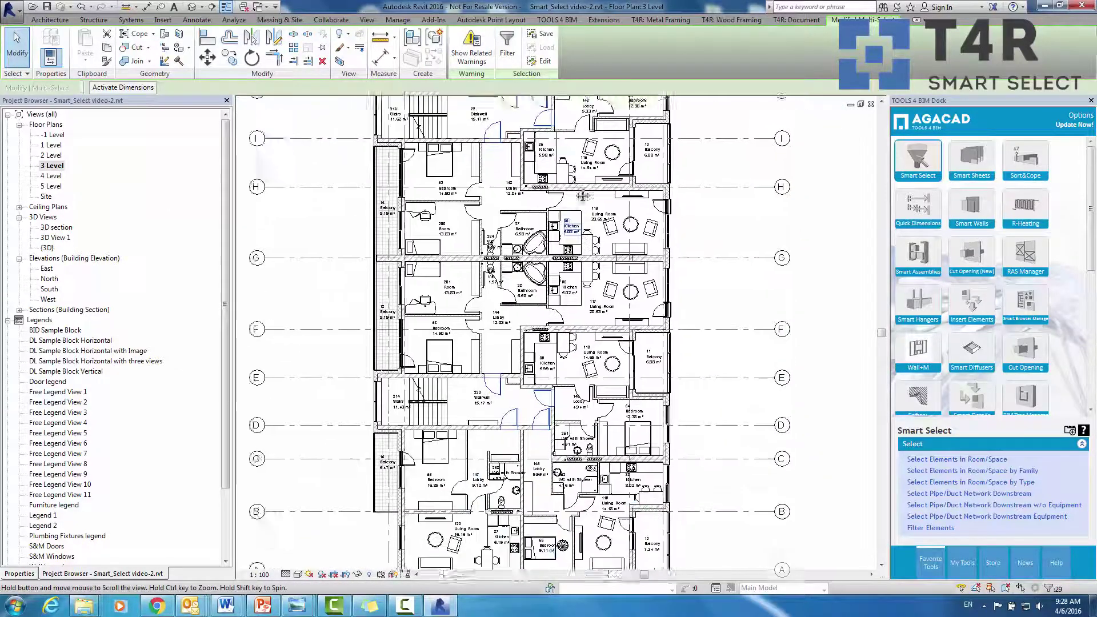
pyautogui.scroll(4, 561, 352)
pyautogui.doubleClick(51, 176)
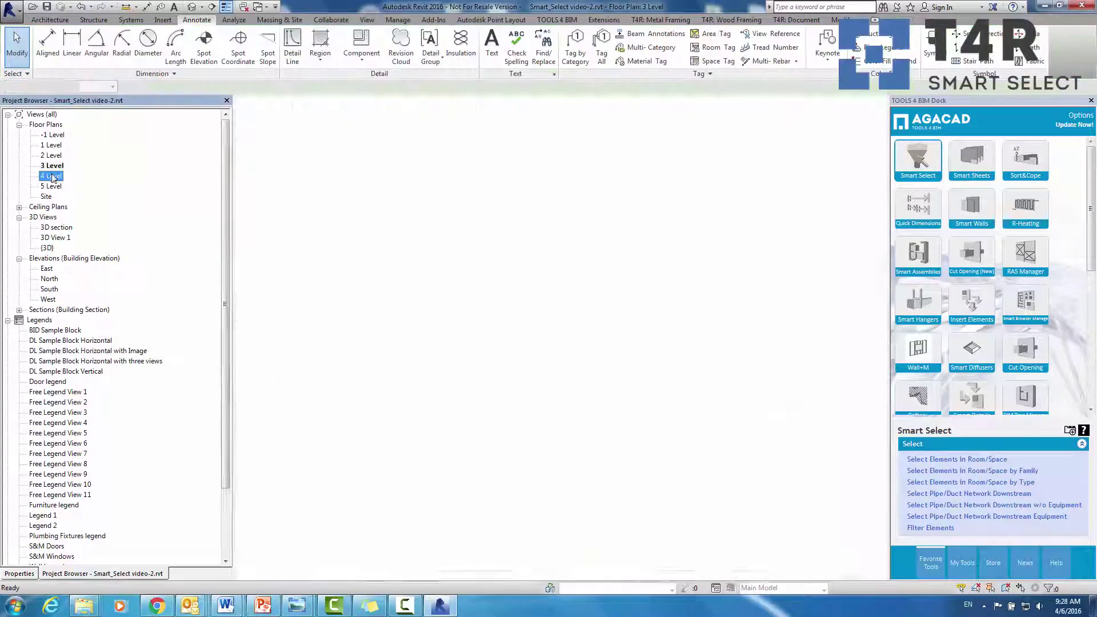
pyautogui.scroll(5, 588, 411)
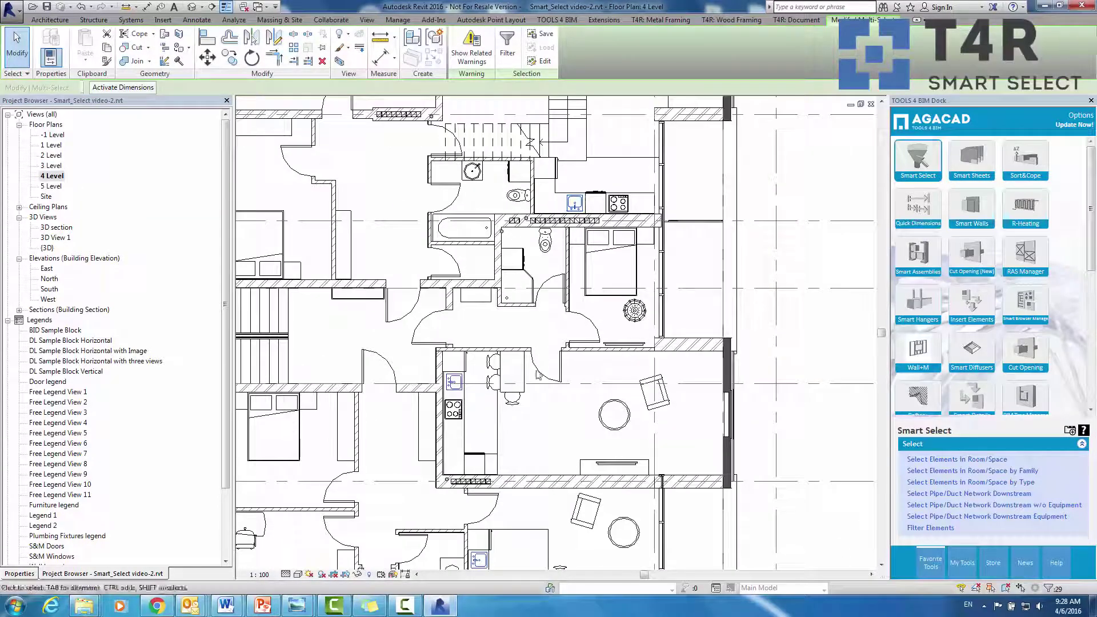
pyautogui.moveTo(589, 410); pyautogui.dragTo(583, 369, button='middle')
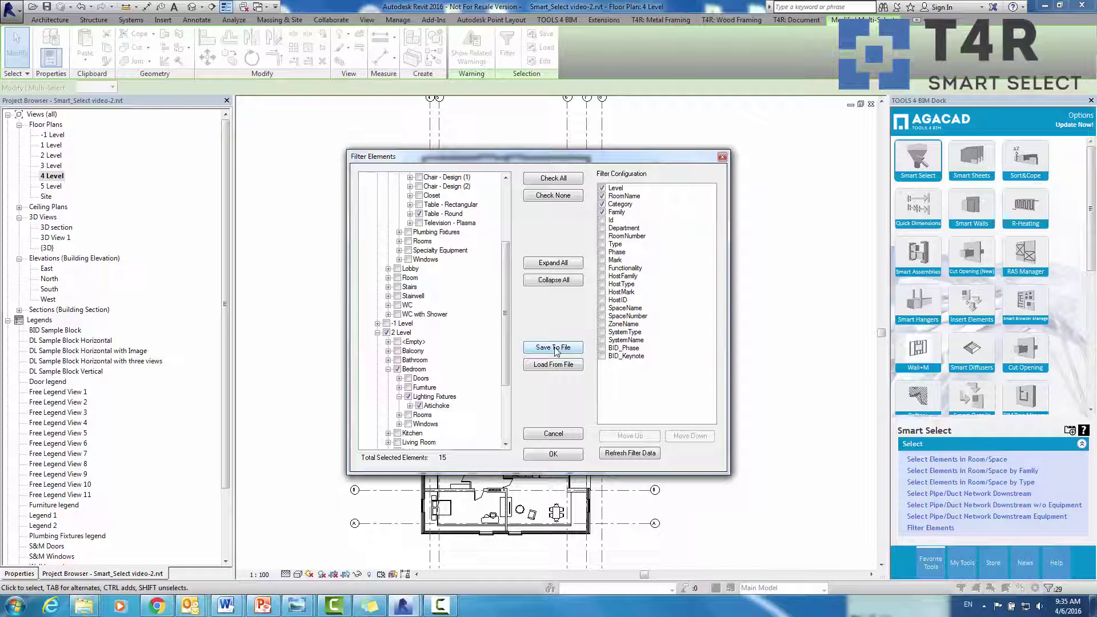
# Save the filter as Filter Sample.xml, then choose that file to load it back
pyautogui.click(553, 348)
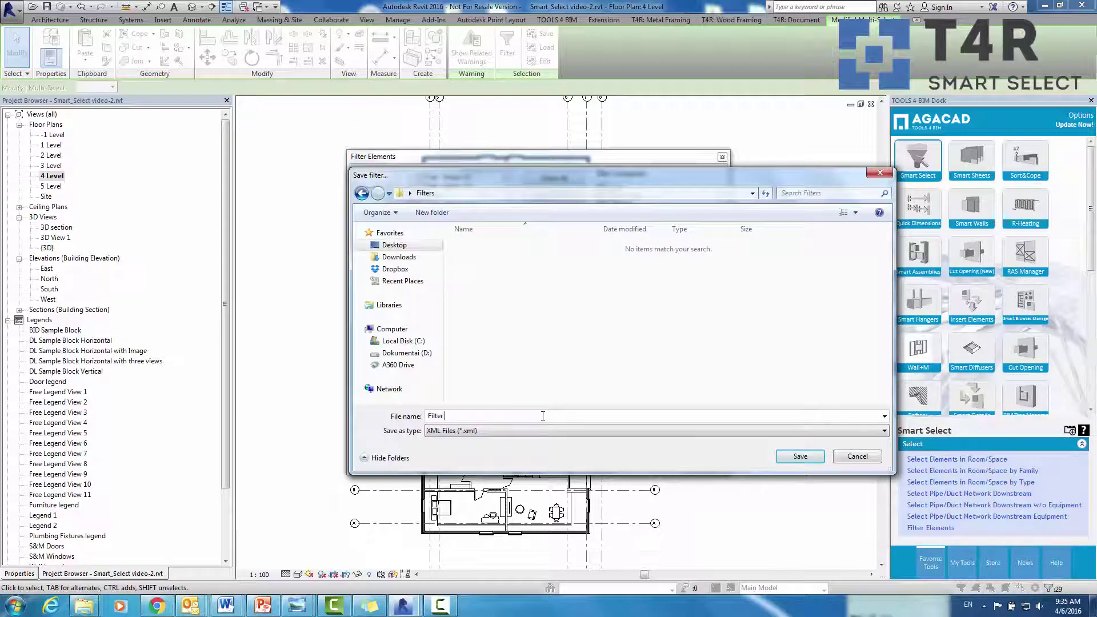
pyautogui.click(794, 456)
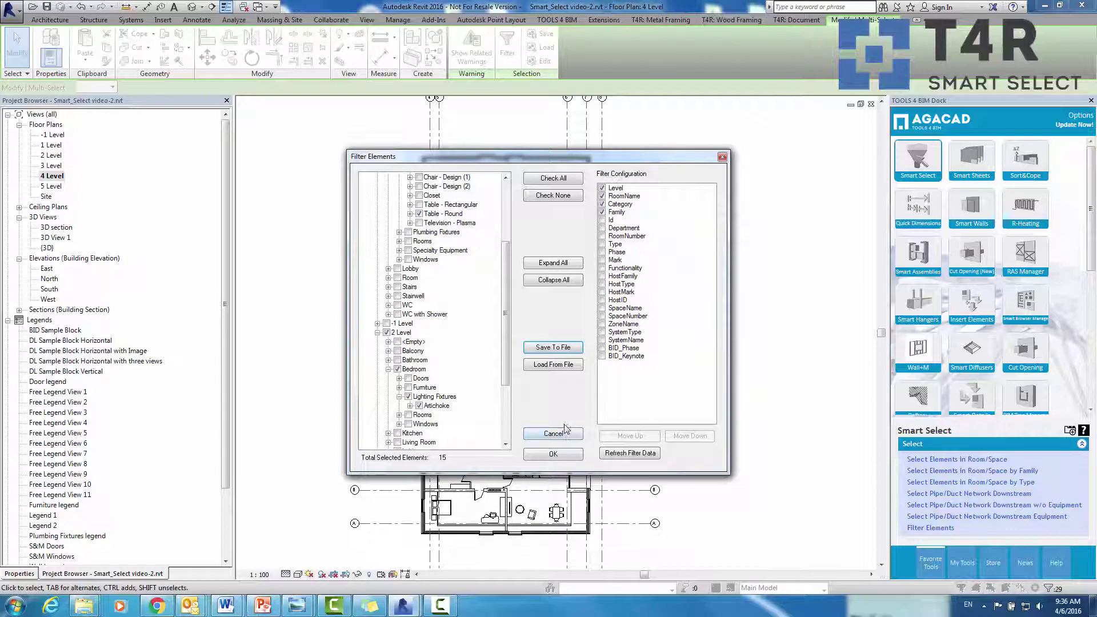
pyautogui.click(553, 364)
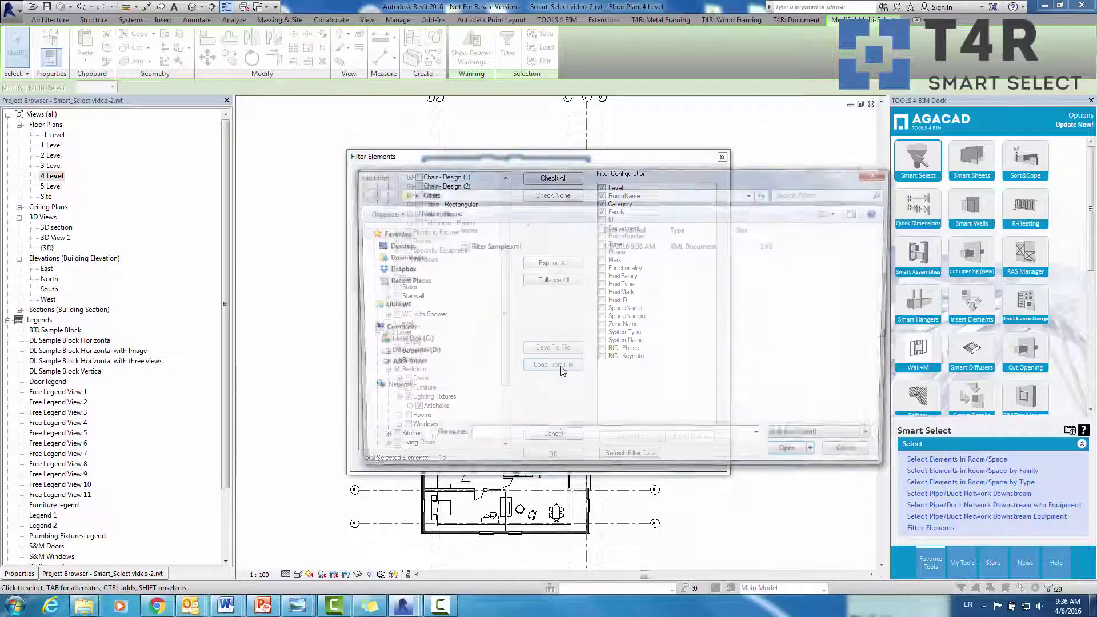
pyautogui.click(498, 247)
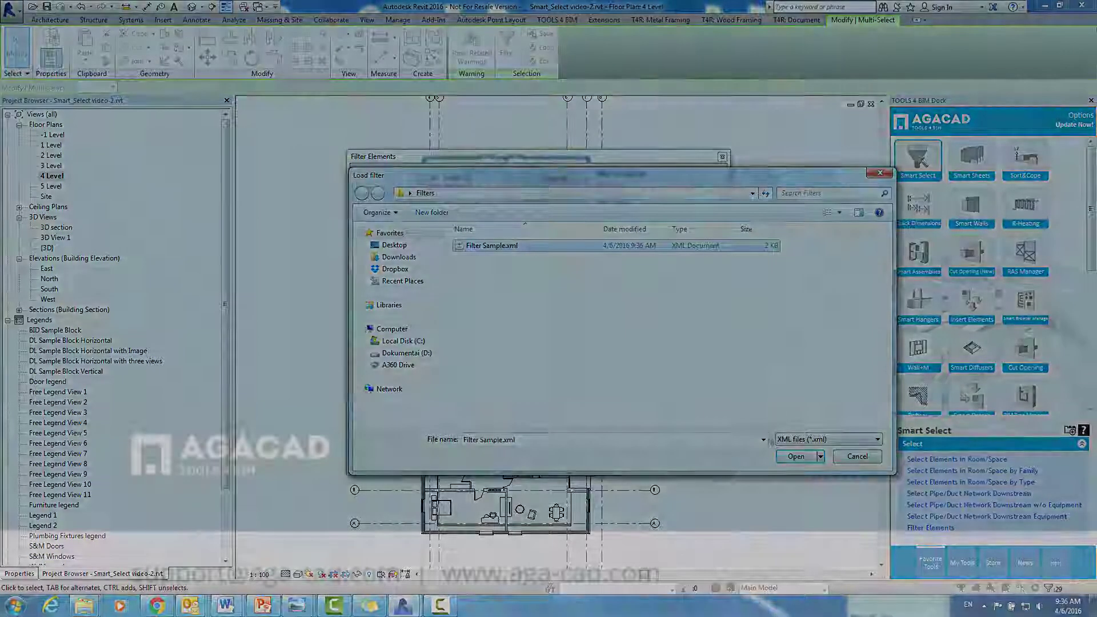